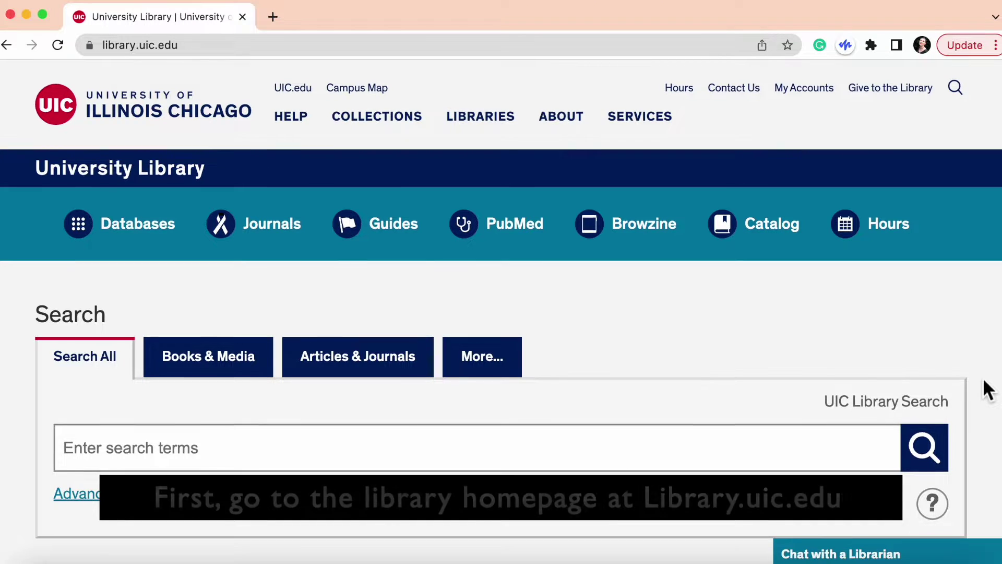
- Search the UIC Library for 'Care Work' to get the Primo results list
scroll(988, 391, "down", 3)
scroll(987, 391, "down", 1)
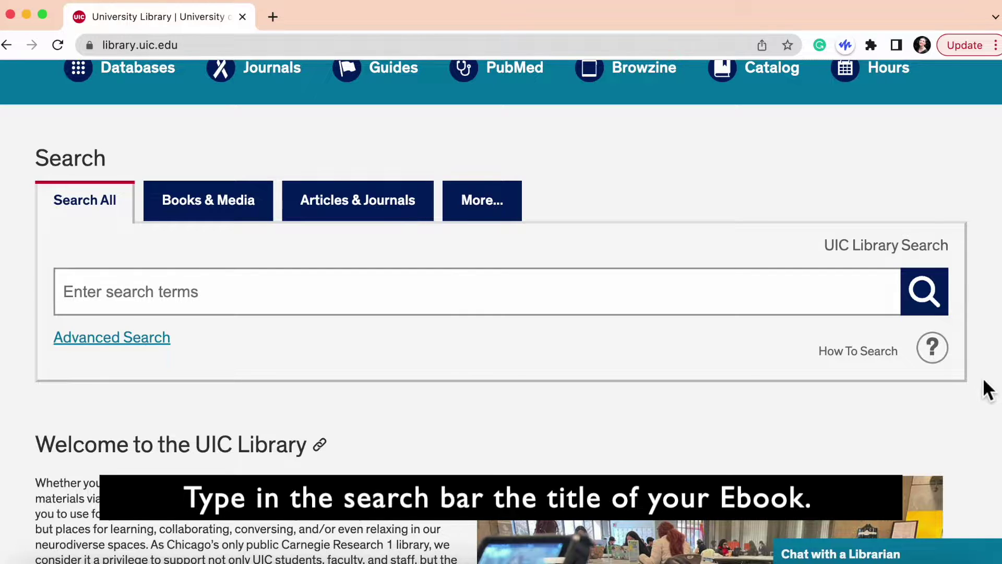
left_click(630, 309)
type("Care Work")
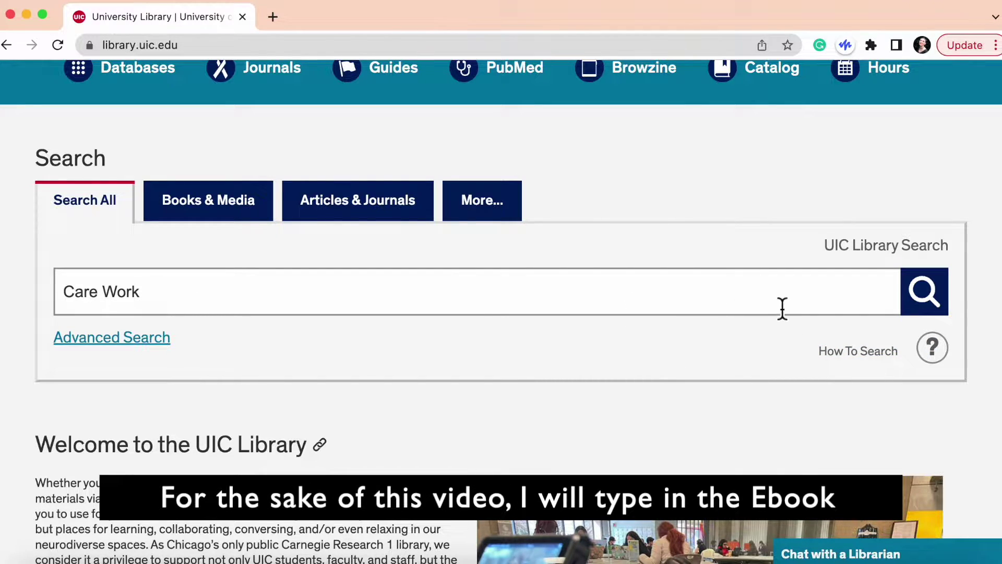
left_click(922, 297)
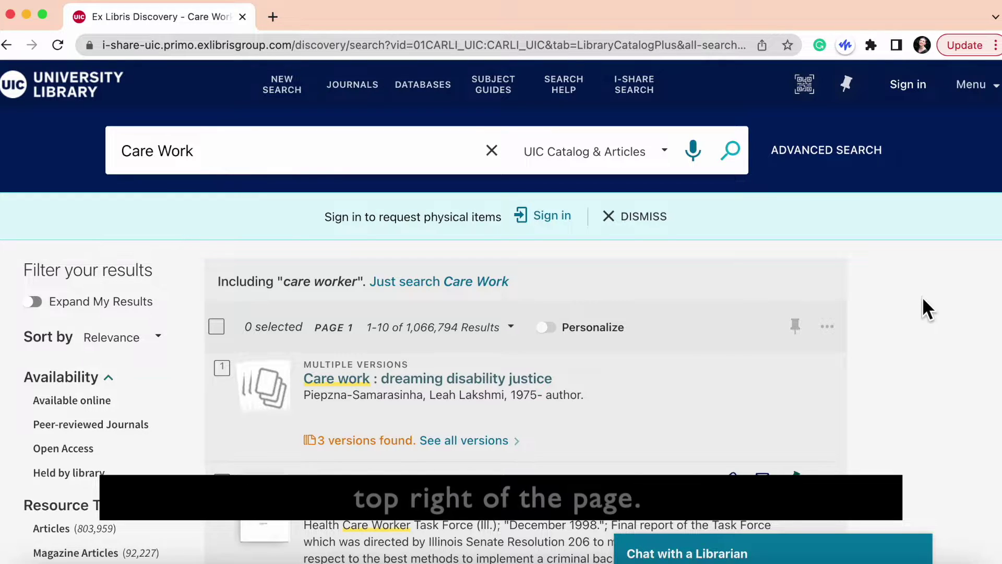
- Sign in to Primo Discovery with the UIC NetID login option
left_click(907, 99)
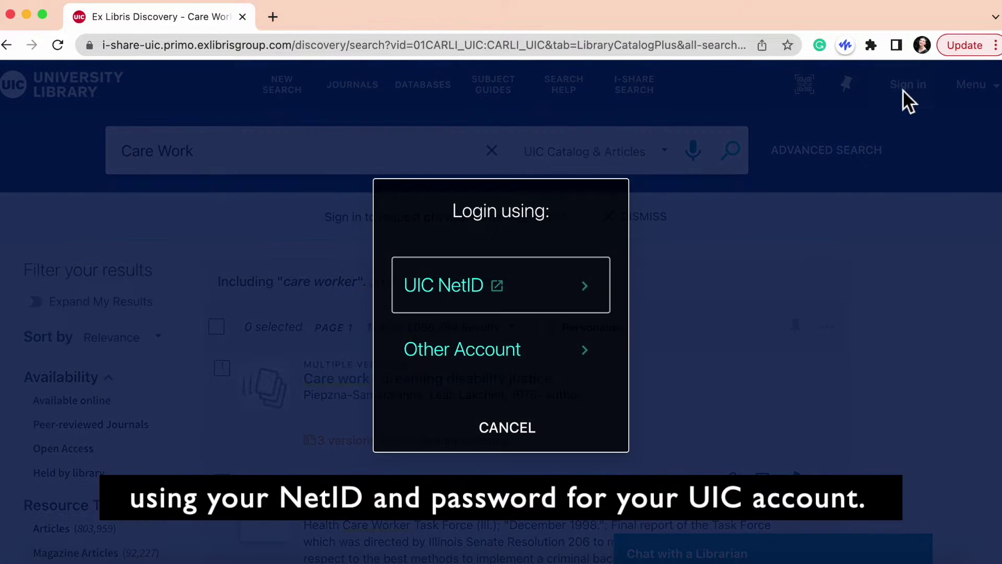
left_click(528, 295)
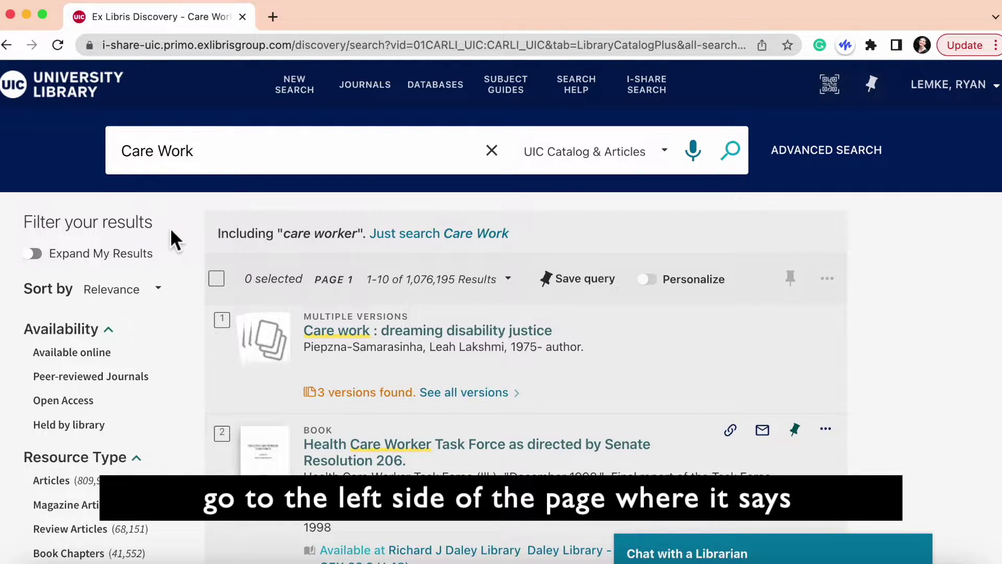
- Filter the Care Work results to items Available online
scroll(171, 227, "down", 2)
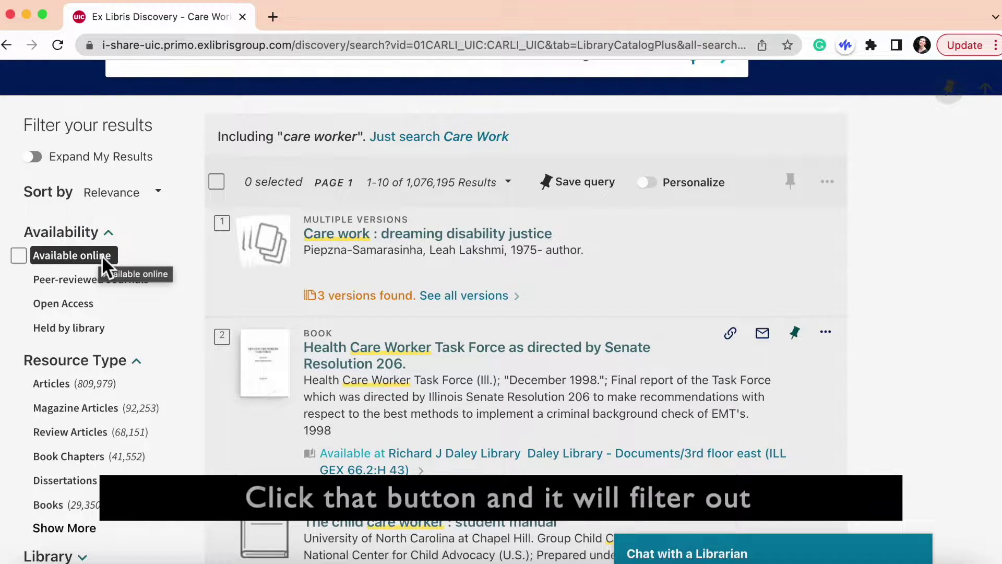
left_click(77, 254)
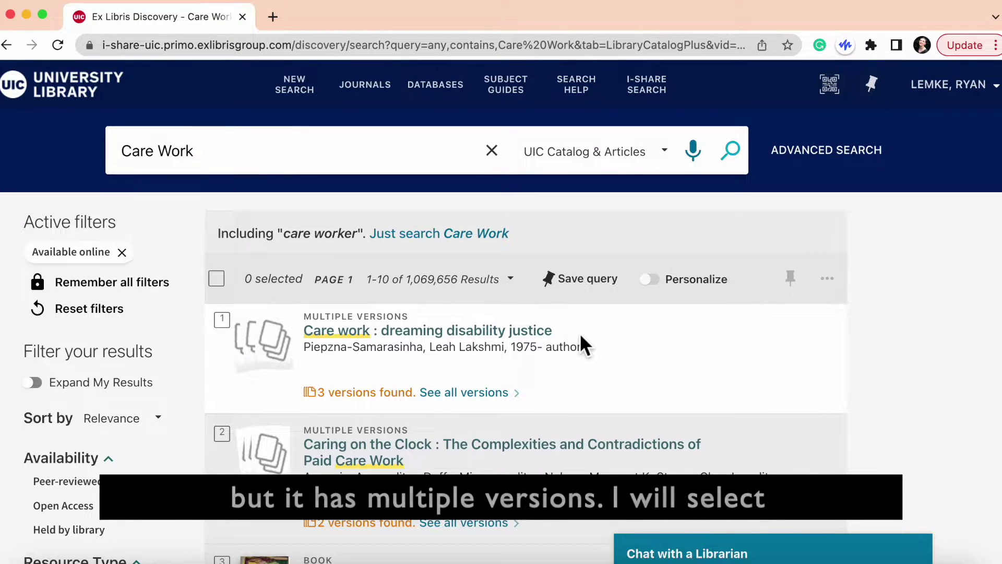
- Open the full record of the 2018 'Care work: dreaming disability justice' from its versions list
left_click(497, 403)
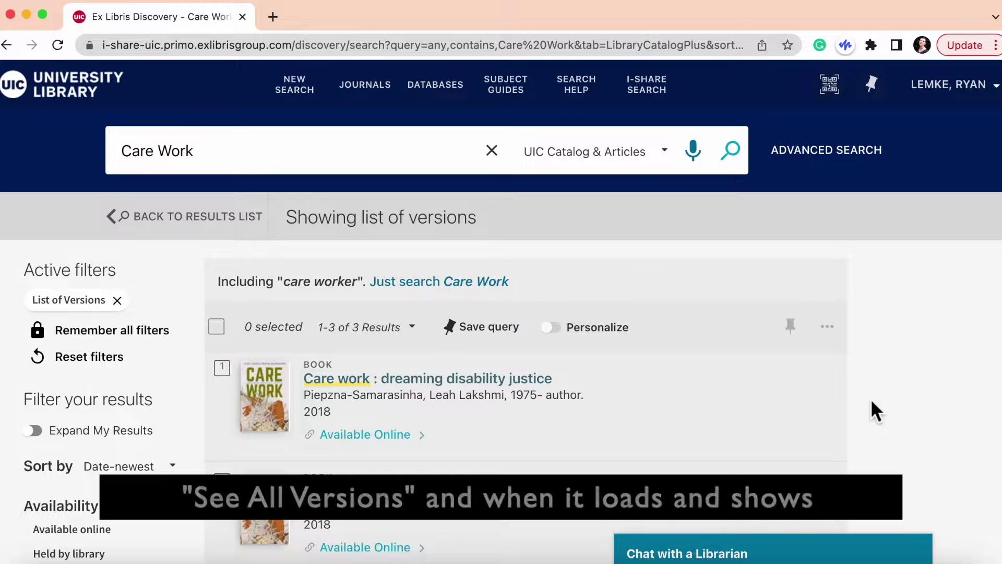
scroll(871, 399, "down", 2)
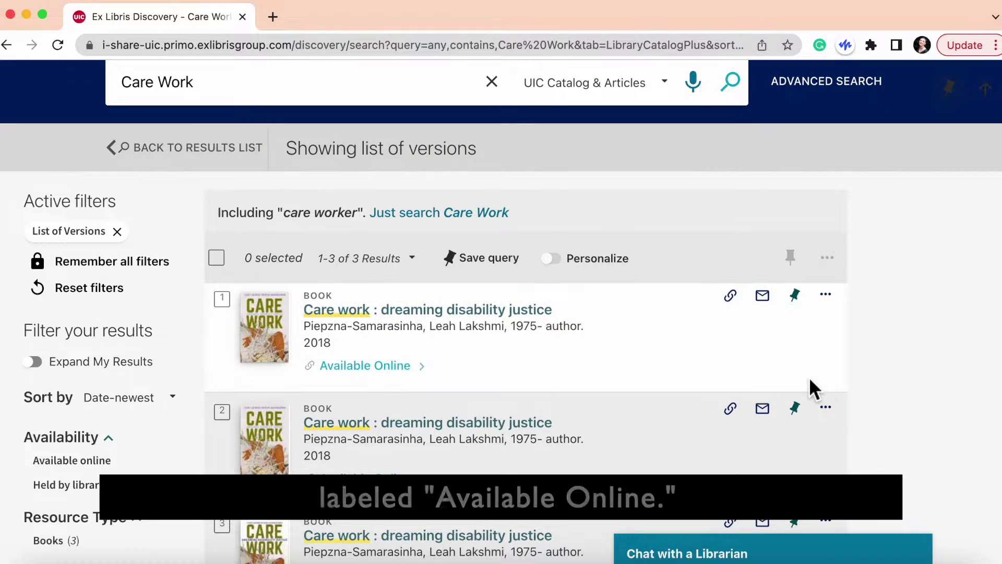
scroll(857, 373, "down", 2)
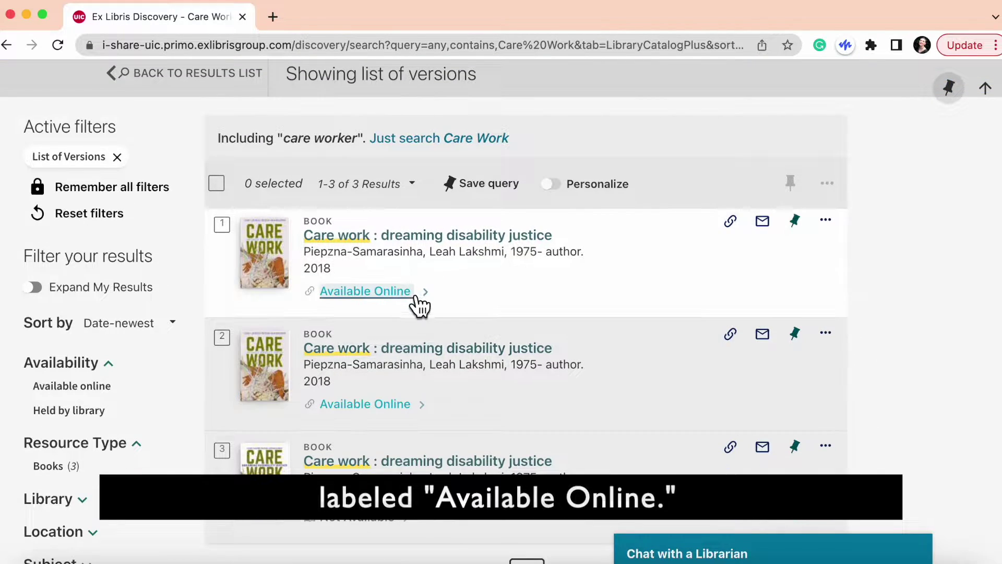
left_click(448, 239)
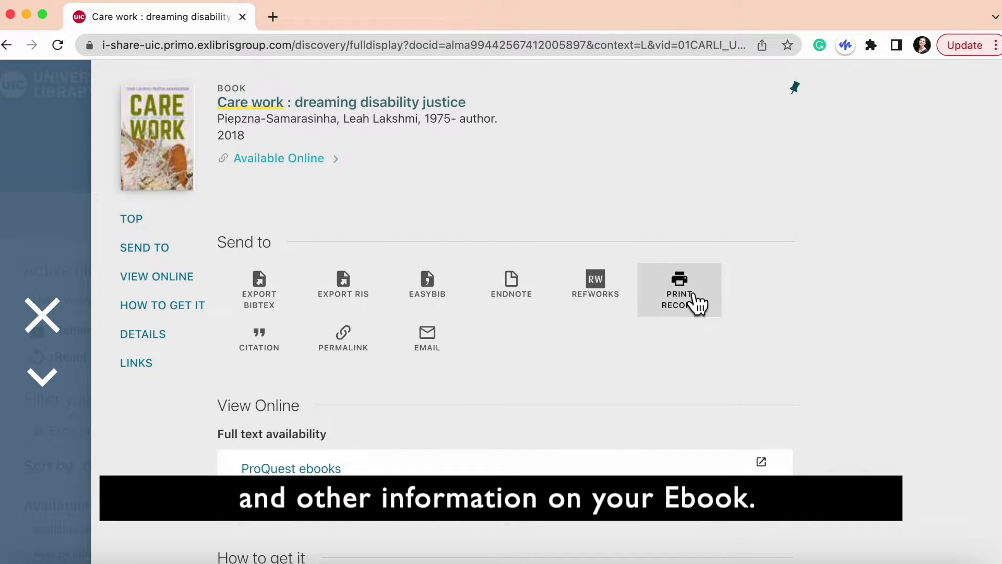
scroll(775, 311, "down", 15)
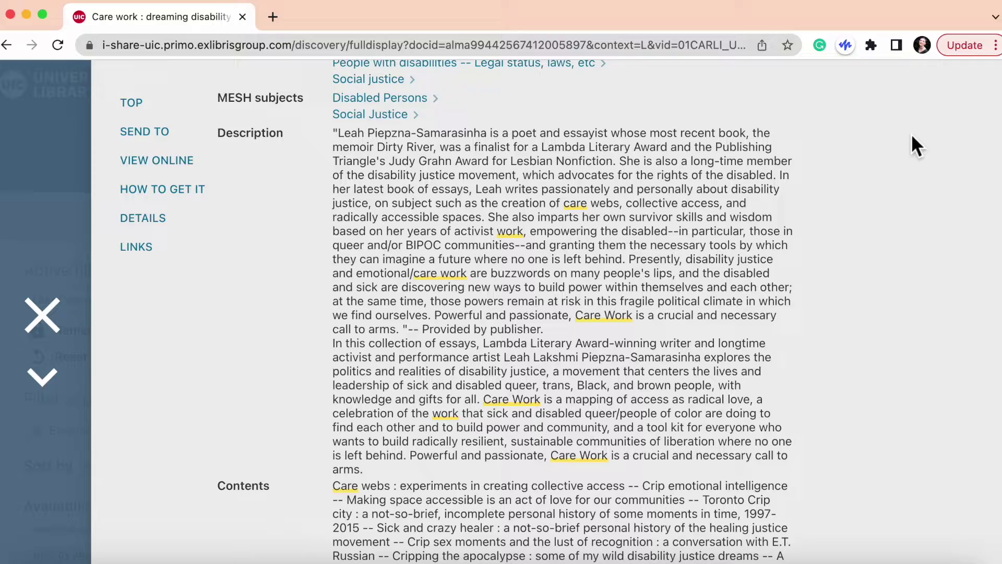
scroll(897, 159, "down", 5)
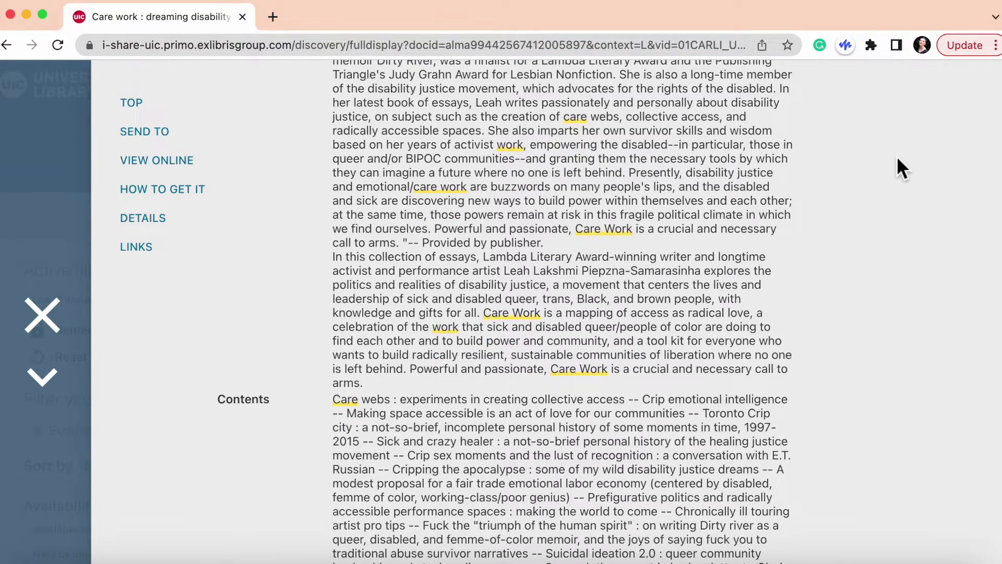
scroll(897, 159, "down", 5)
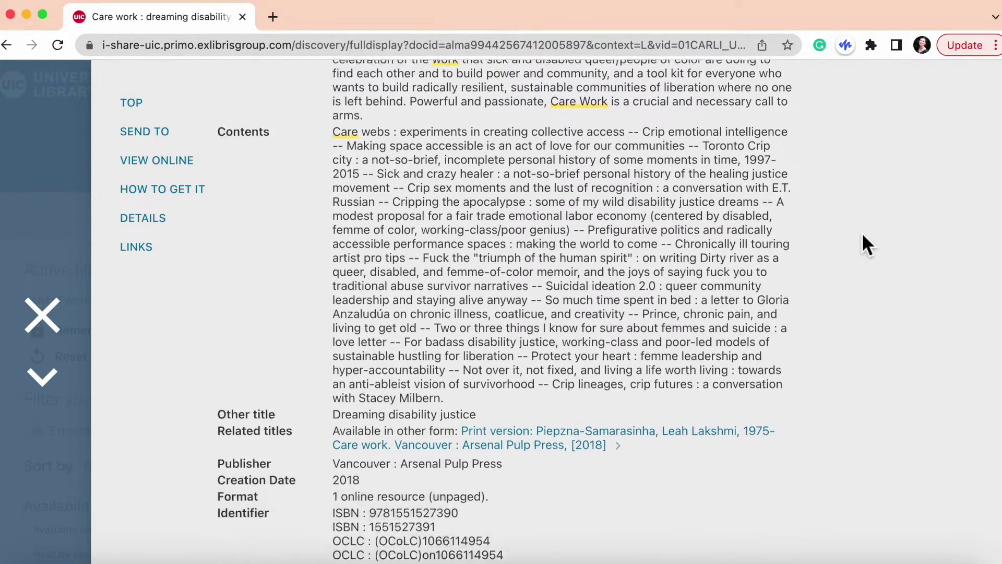
scroll(862, 232, "up", 5)
scroll(862, 233, "up", 15)
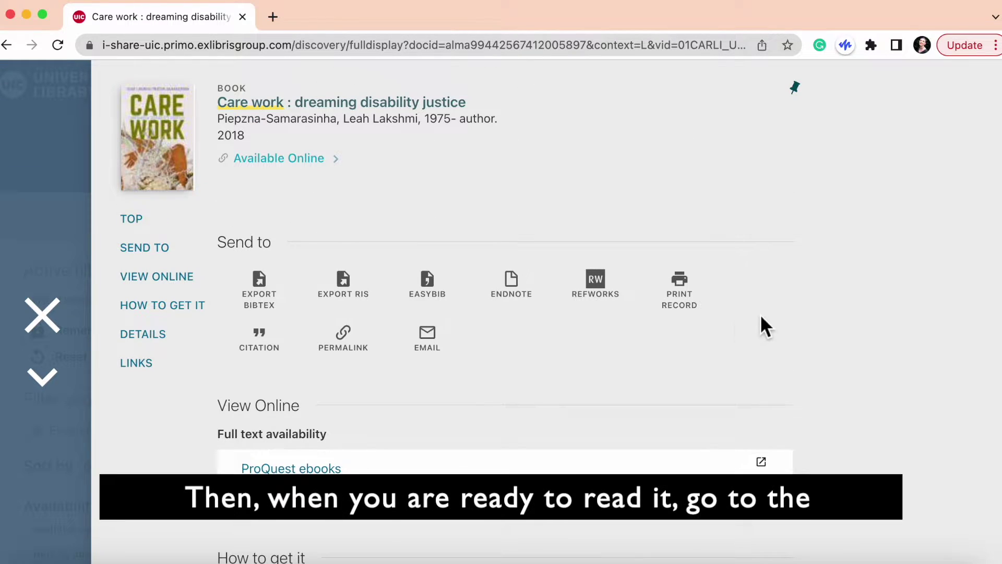
scroll(751, 321, "down", 2)
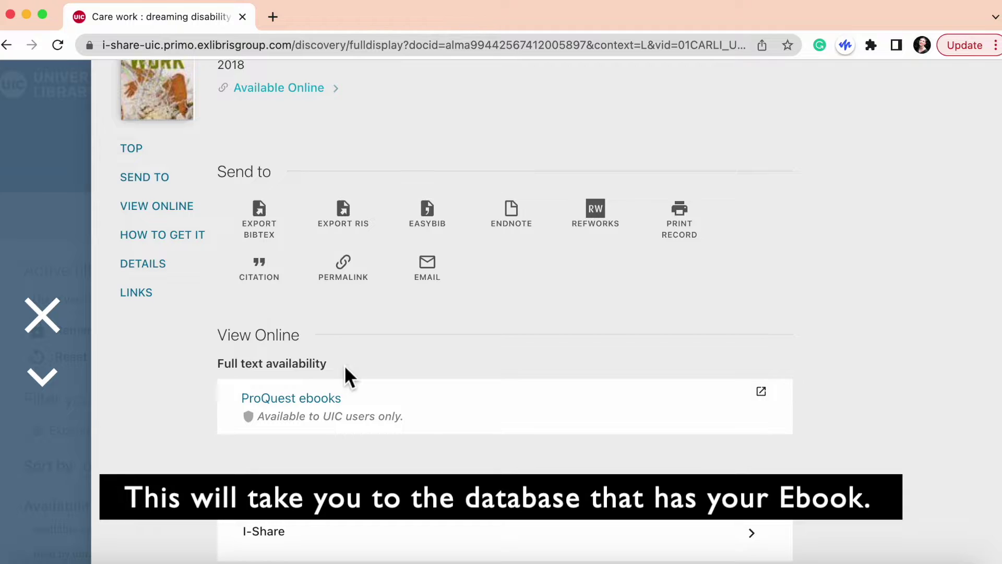
- Open the Care Work ebook in ProQuest Ebook Central and review its chapter list
left_click(331, 408)
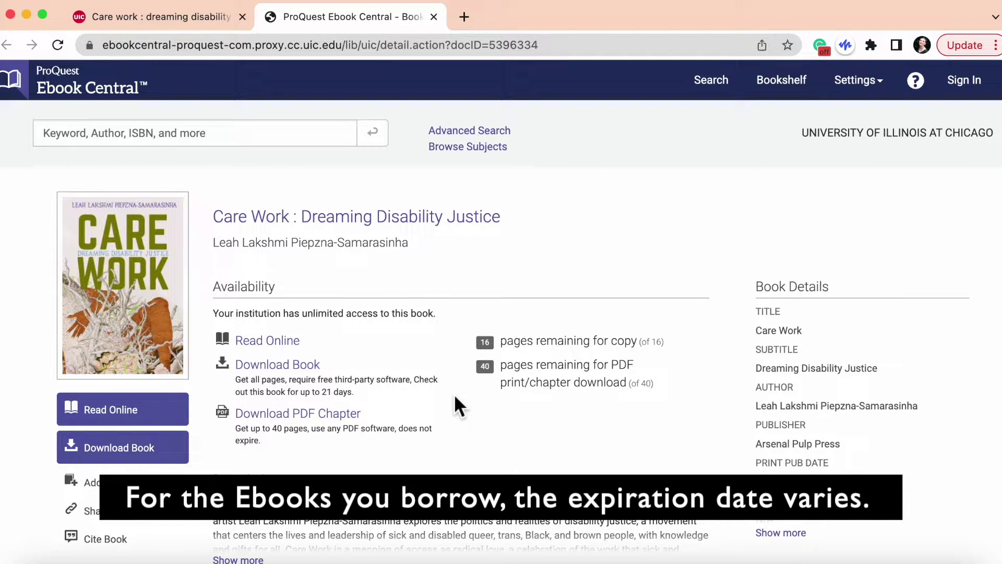
scroll(650, 451, "down", 15)
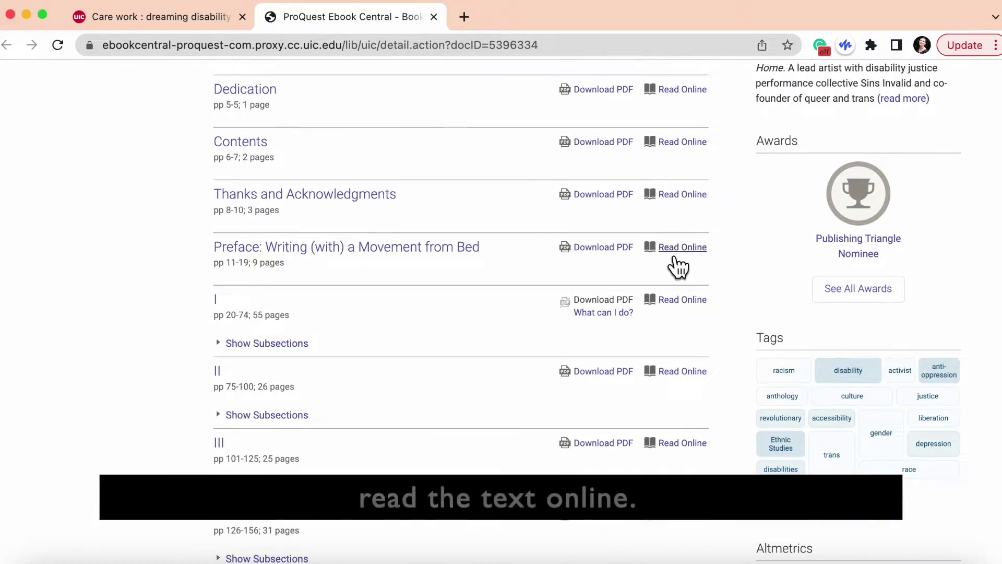
scroll(719, 329, "down", 5)
scroll(720, 323, "up", 20)
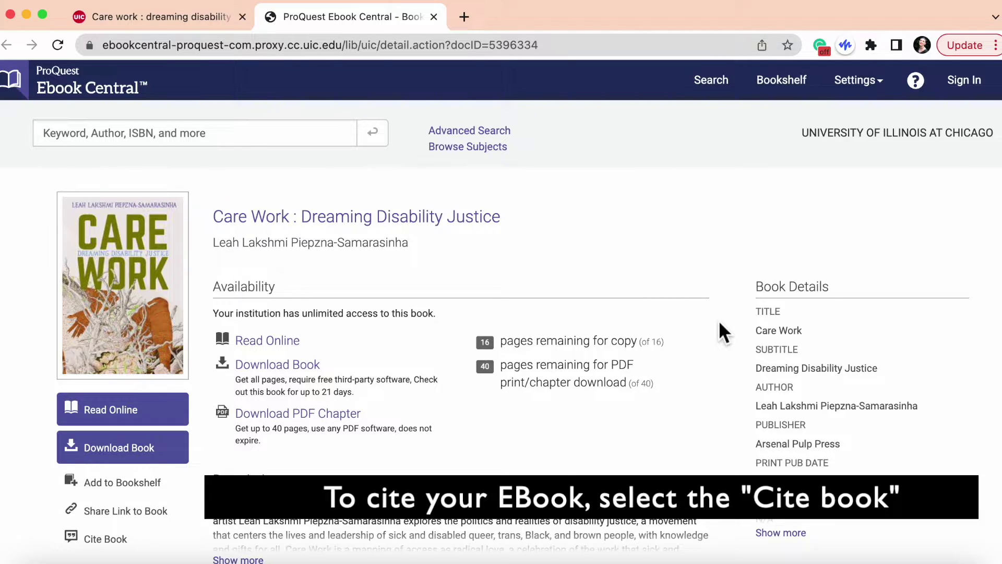
scroll(444, 422, "down", 1)
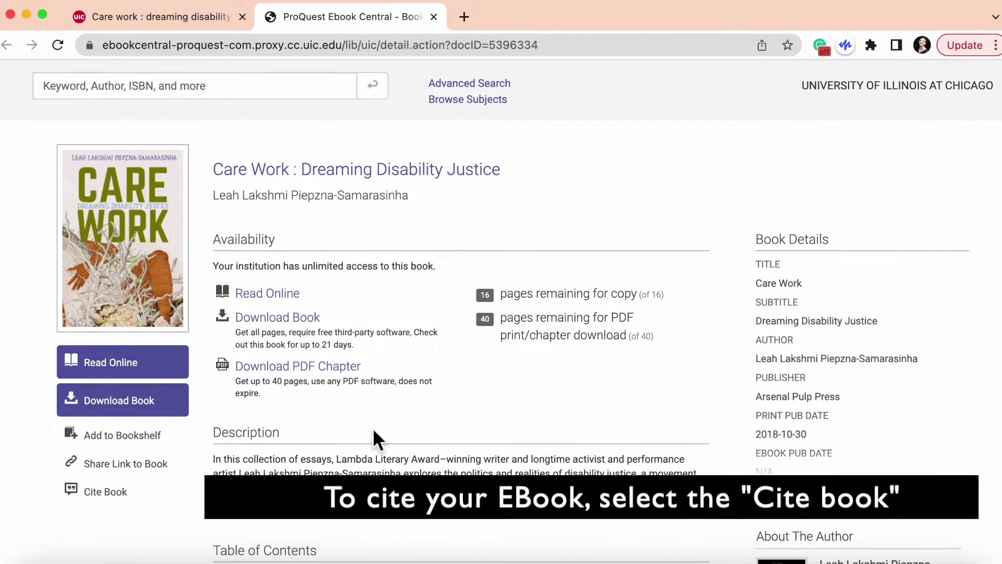
- Switch the Care Work book citation to APA format and copy the reference text
left_click(145, 501)
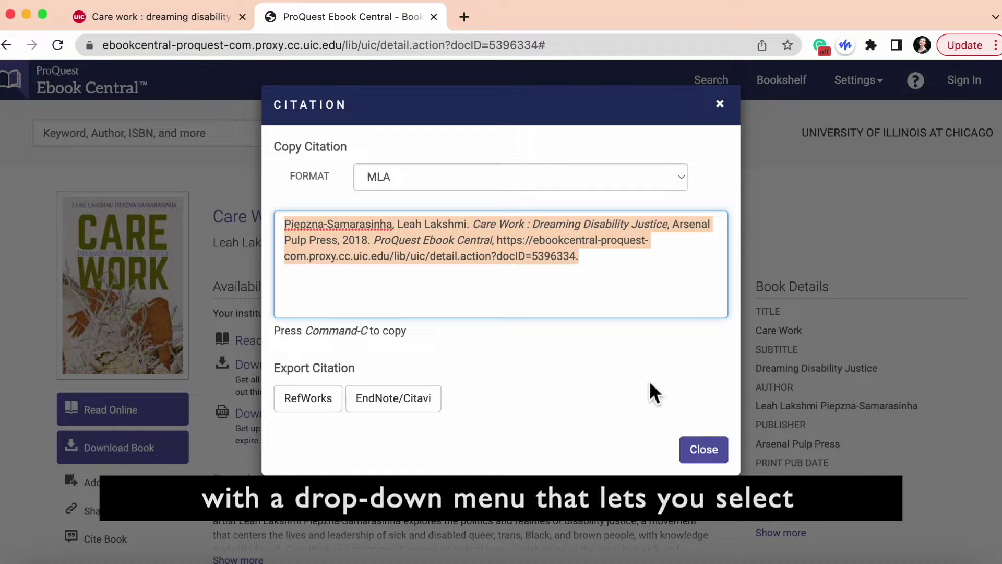
left_click(535, 177)
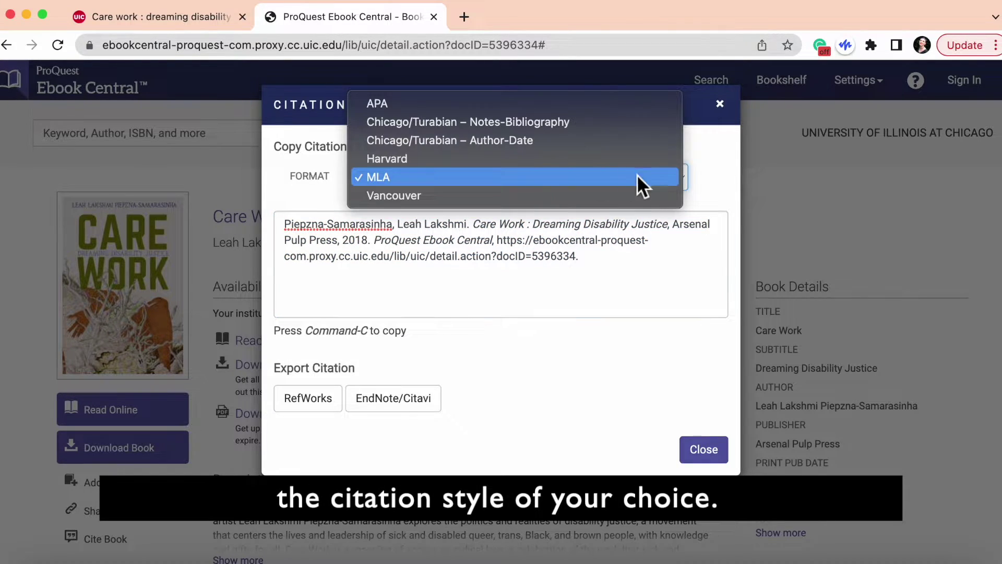
left_click(640, 104)
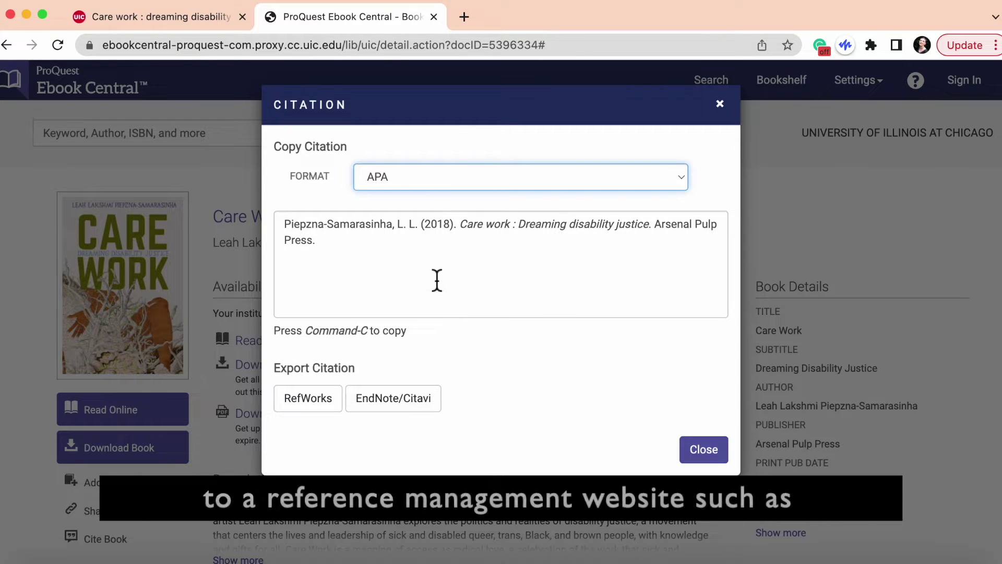
left_click_drag(437, 280, 272, 217)
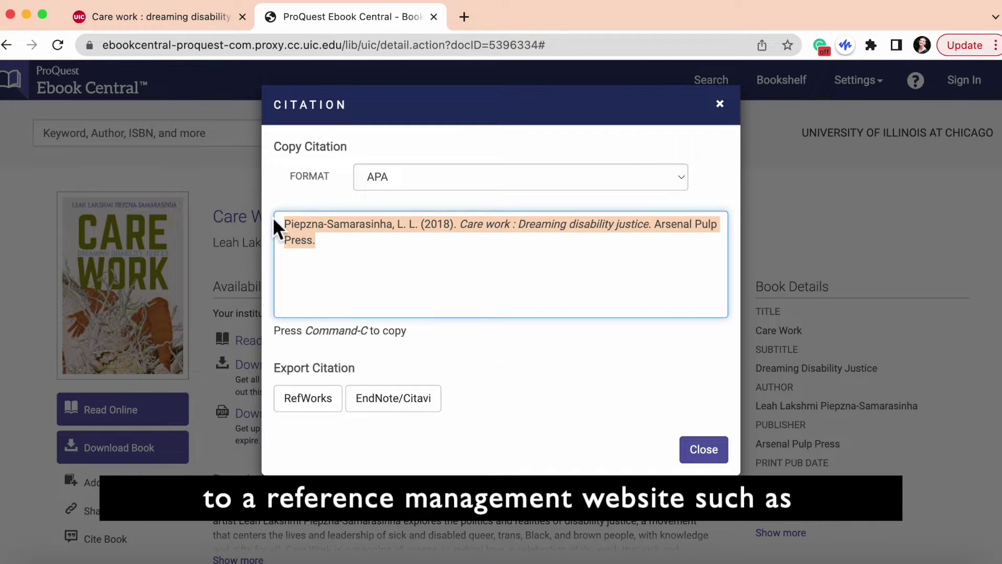
left_click(543, 402)
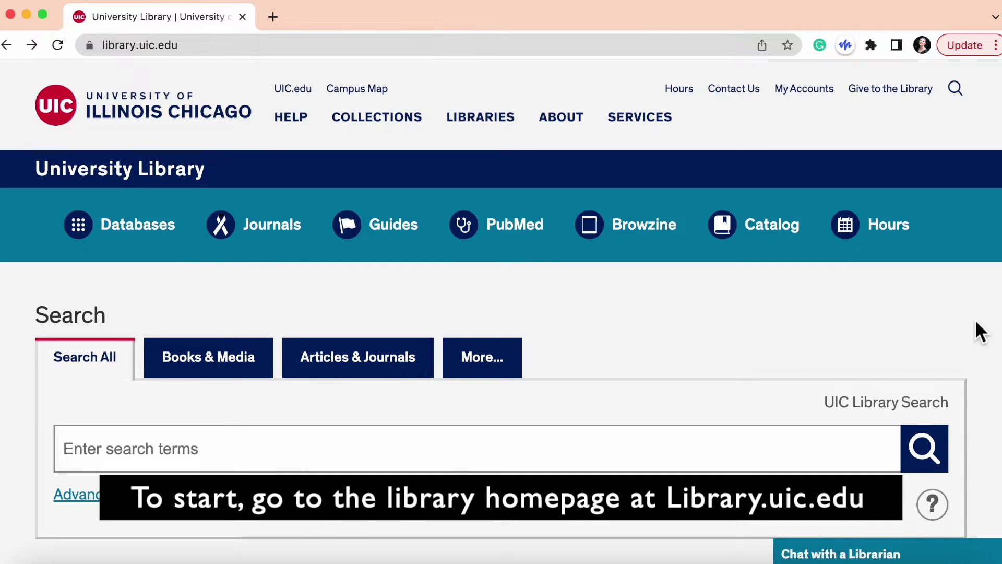
- Run a Books & Media search of the UIC Catalog for 'accessibility'
scroll(975, 322, "down", 3)
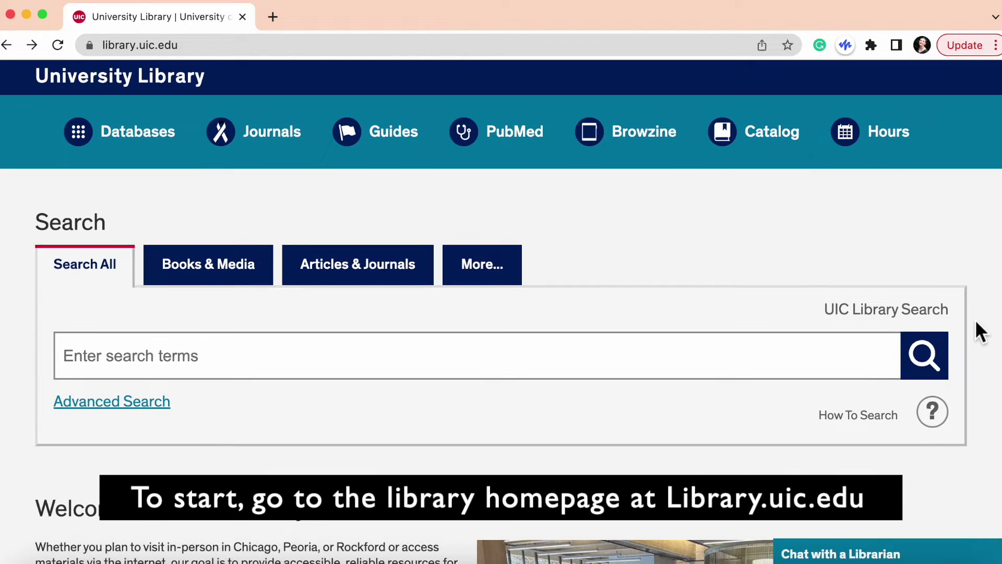
scroll(620, 363, "down", 1)
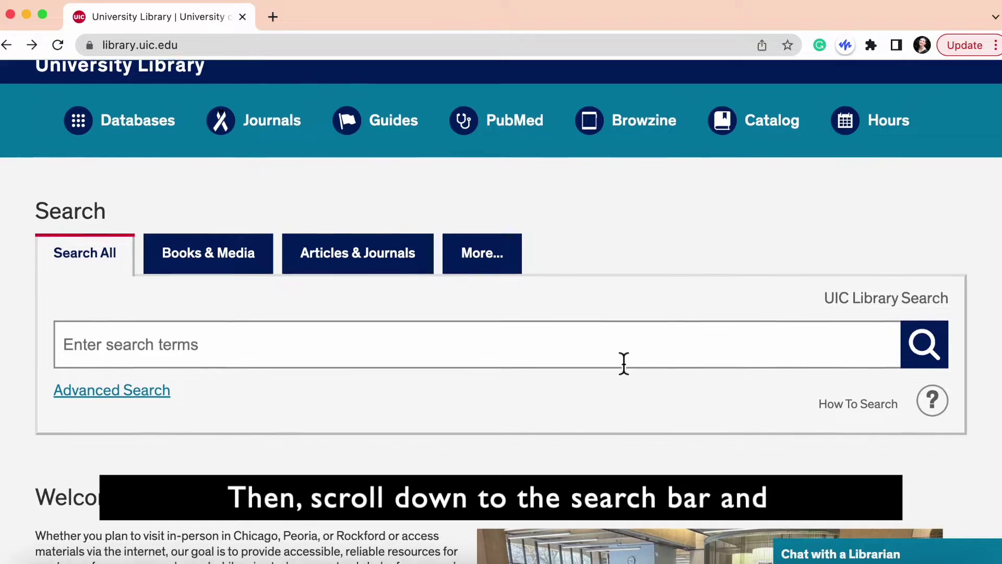
left_click(239, 266)
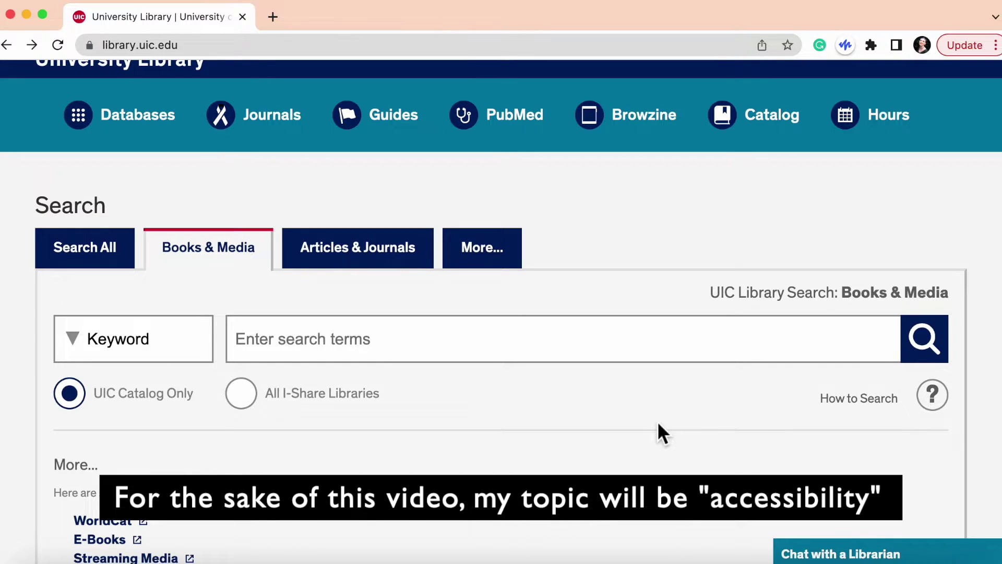
left_click(480, 349)
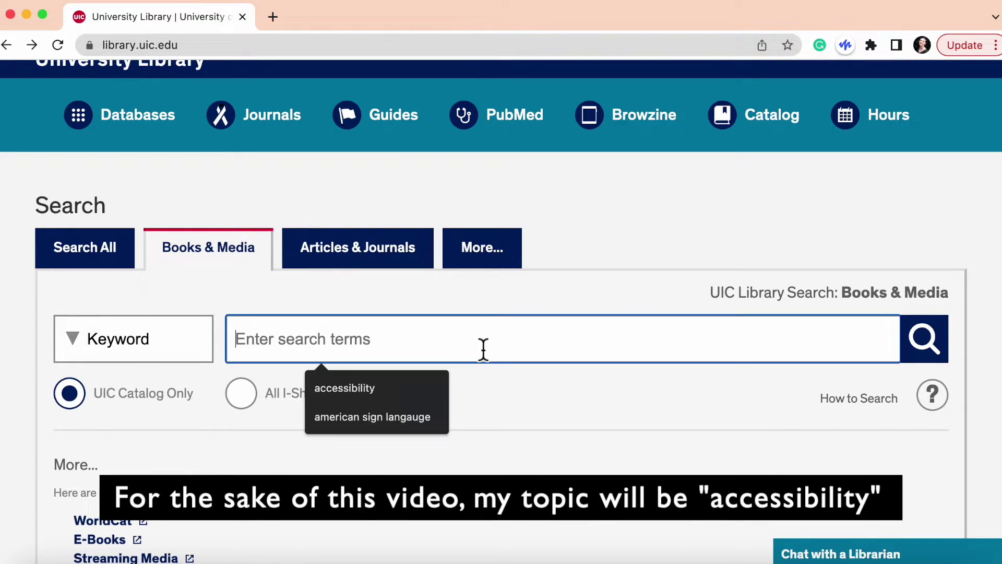
left_click(403, 389)
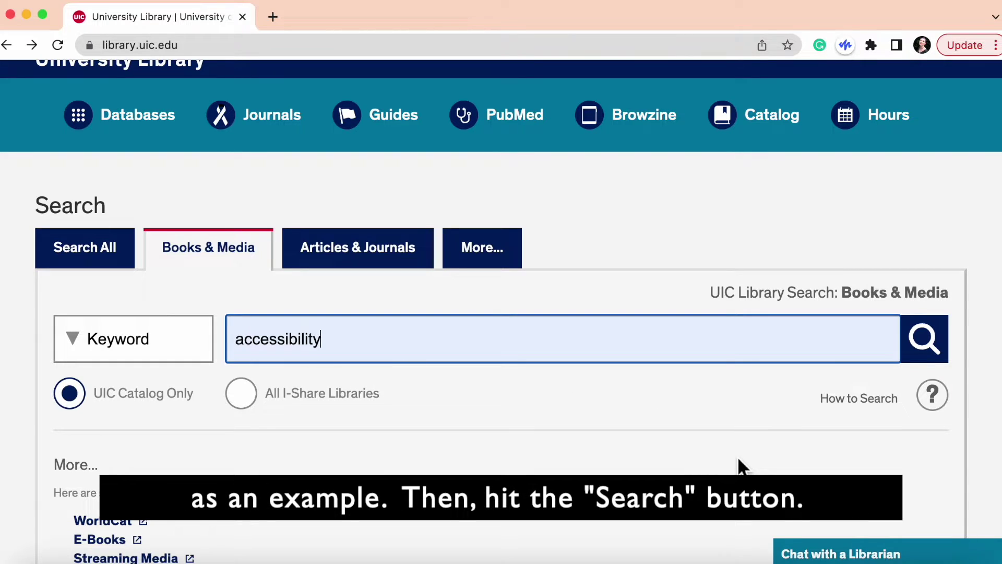
left_click(928, 363)
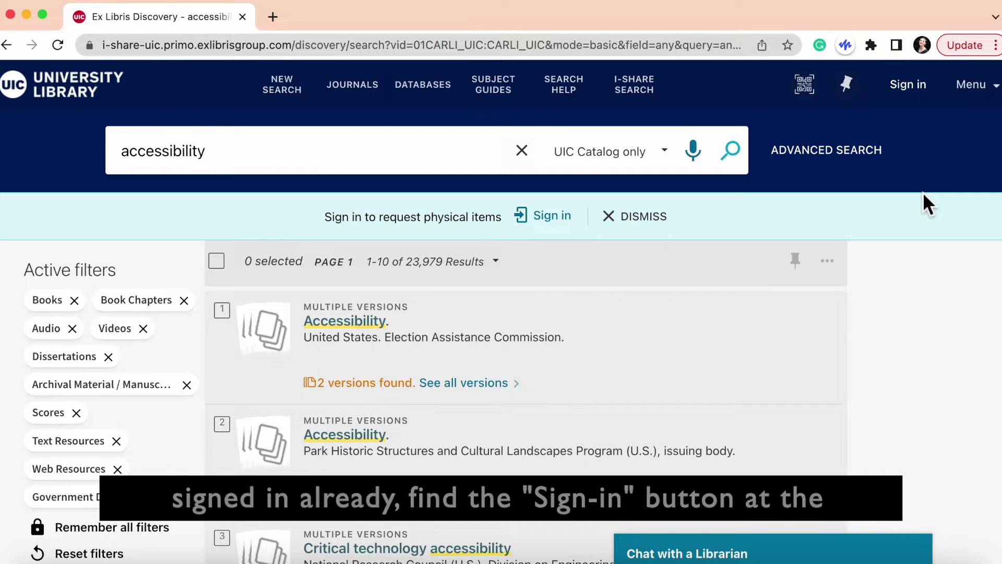
- Sign in with the UIC NetID while viewing the accessibility results
left_click(914, 100)
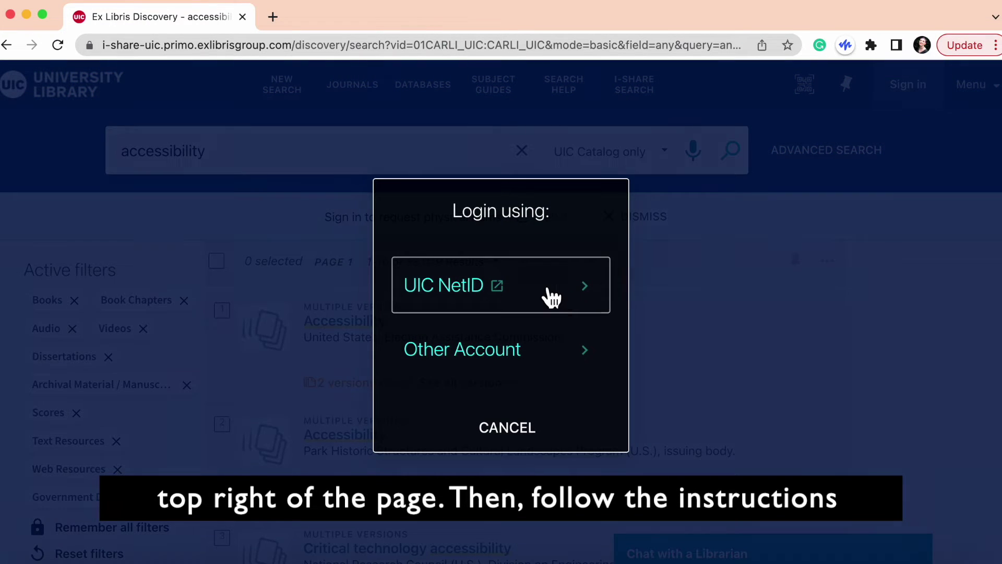
left_click(522, 302)
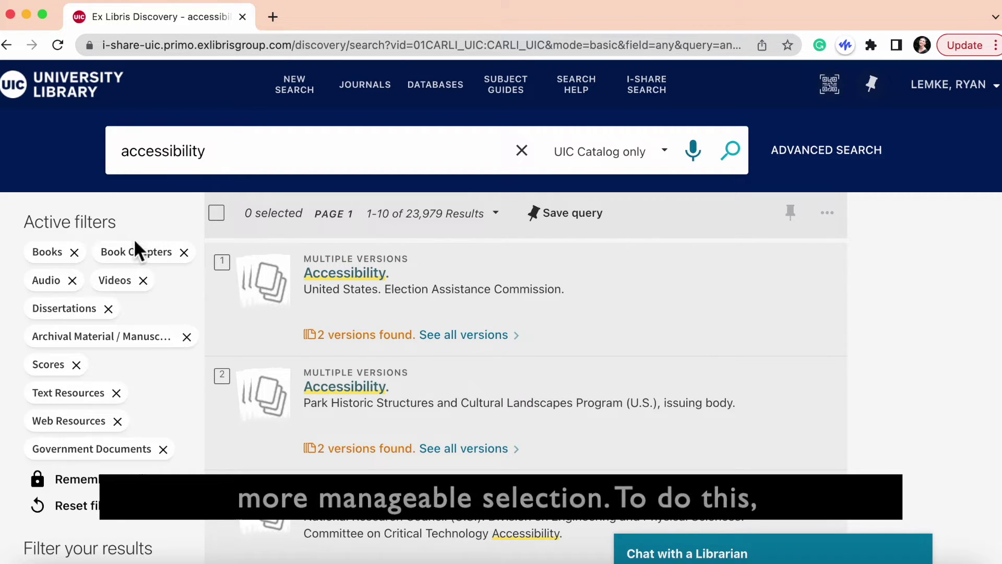
- Apply the Available online filter, cutting the accessibility results from 23,979 to 284
mouse_move(155, 252)
scroll(152, 242, "down", 5)
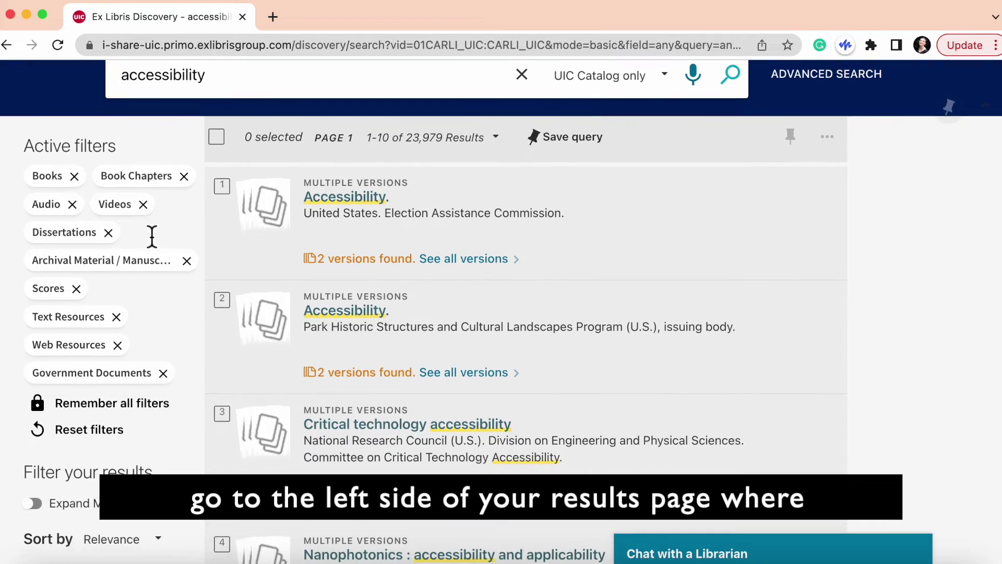
scroll(142, 382, "down", 4)
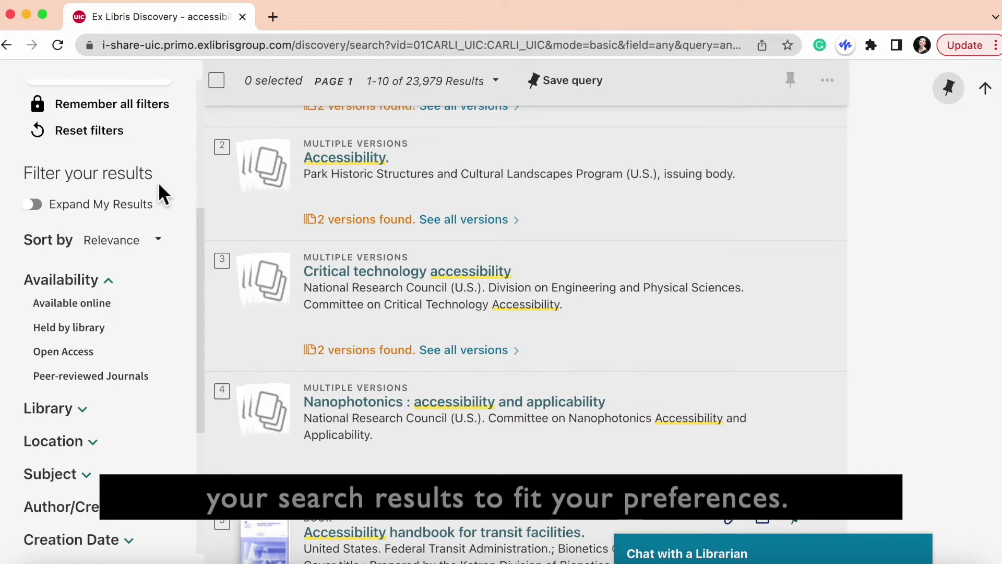
scroll(159, 185, "down", 3)
scroll(152, 320, "down", 2)
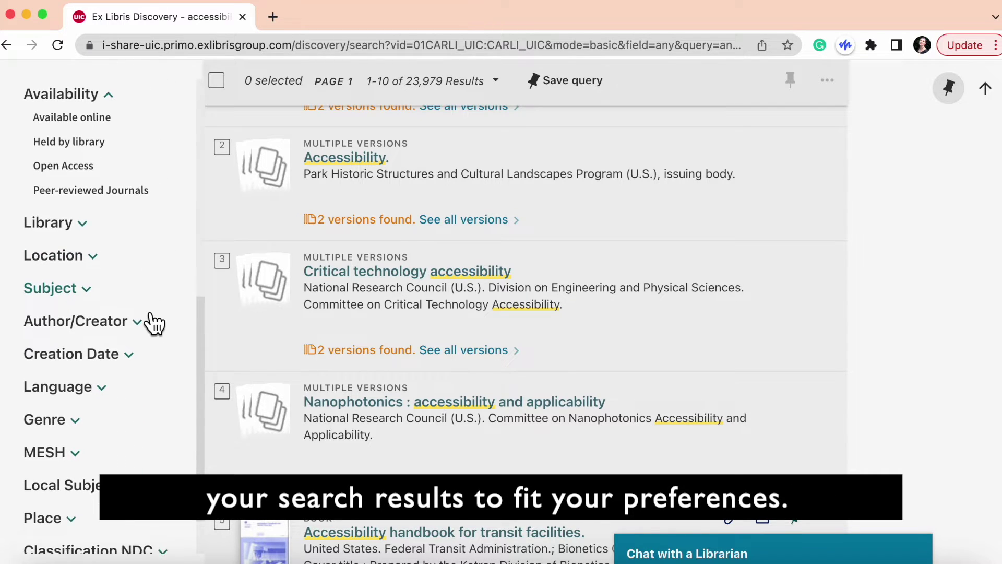
scroll(161, 271, "up", 6)
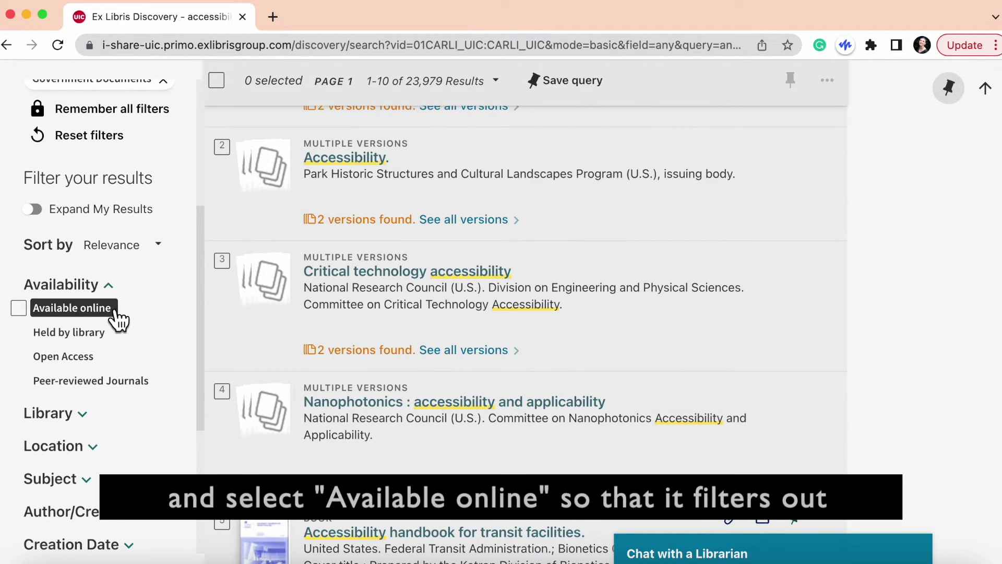
left_click(111, 306)
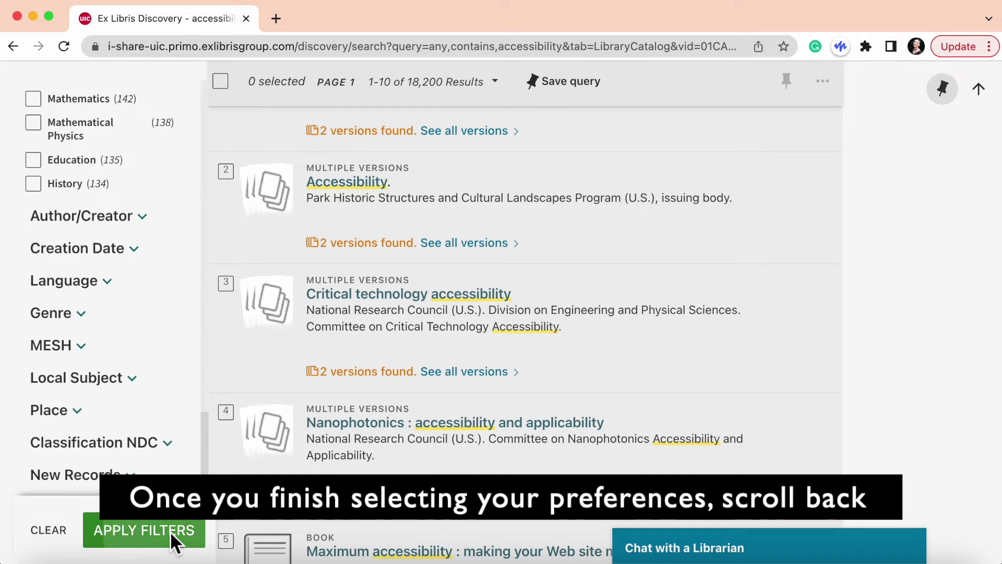
left_click(171, 535)
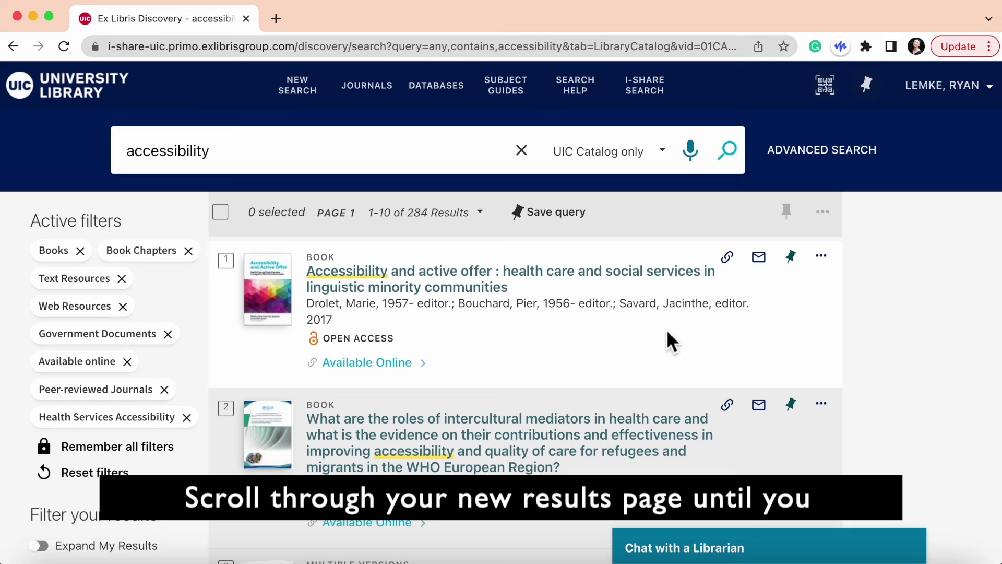
- Browse the online results, open the first ebook's record, then go to the library's Contact Us page
scroll(670, 334, "down", 5)
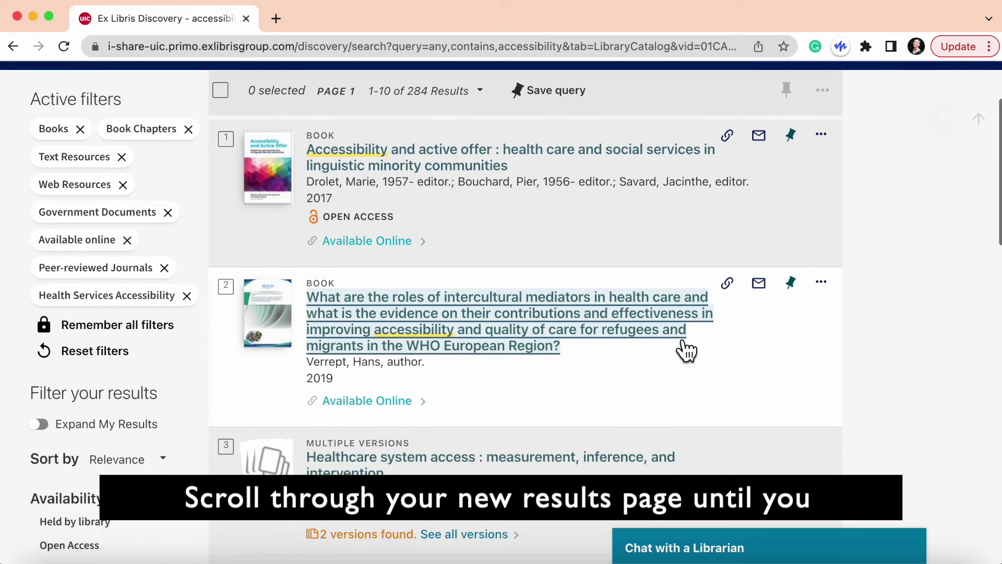
scroll(678, 338, "down", 20)
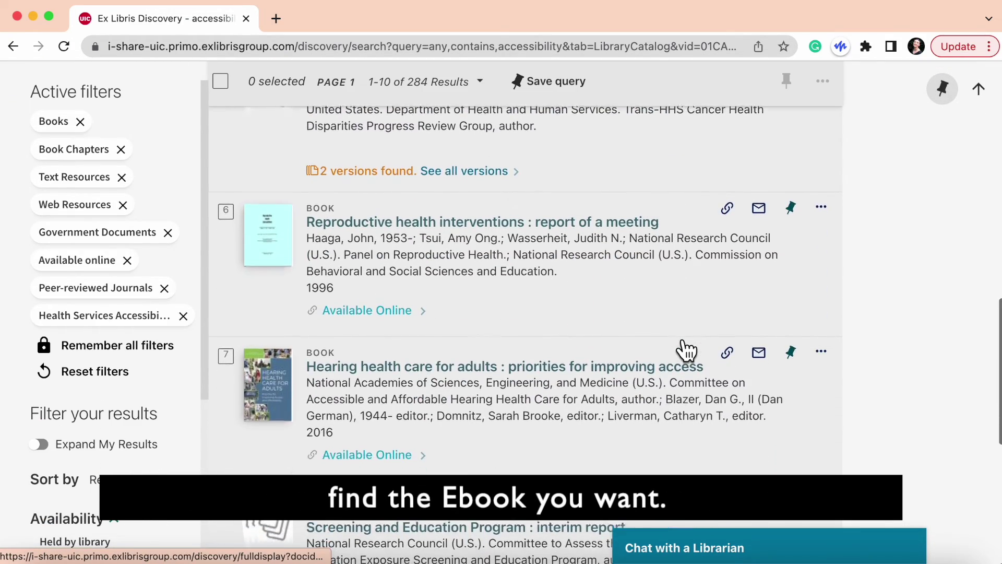
scroll(678, 338, "down", 4)
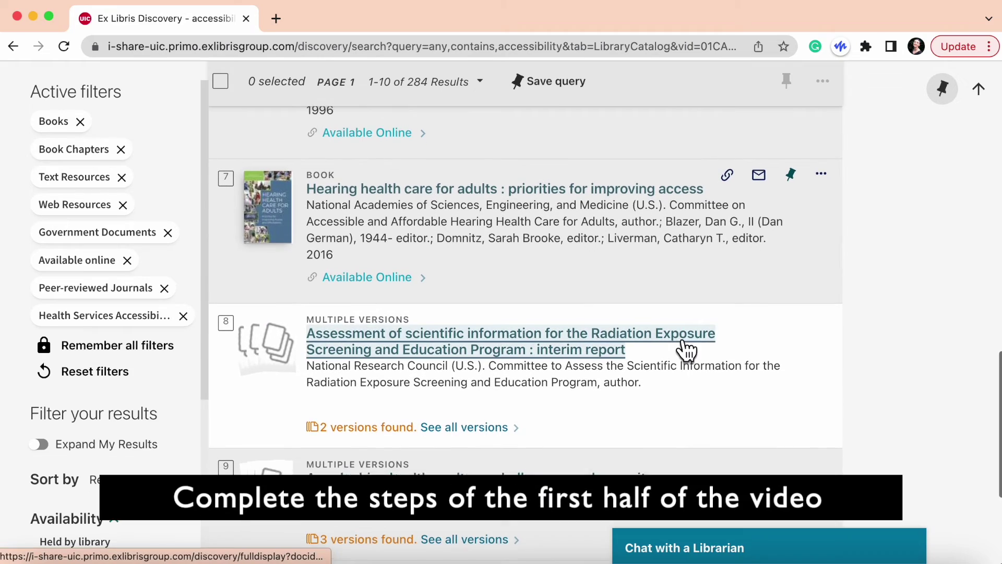
scroll(683, 350, "up", 8)
scroll(679, 345, "up", 12)
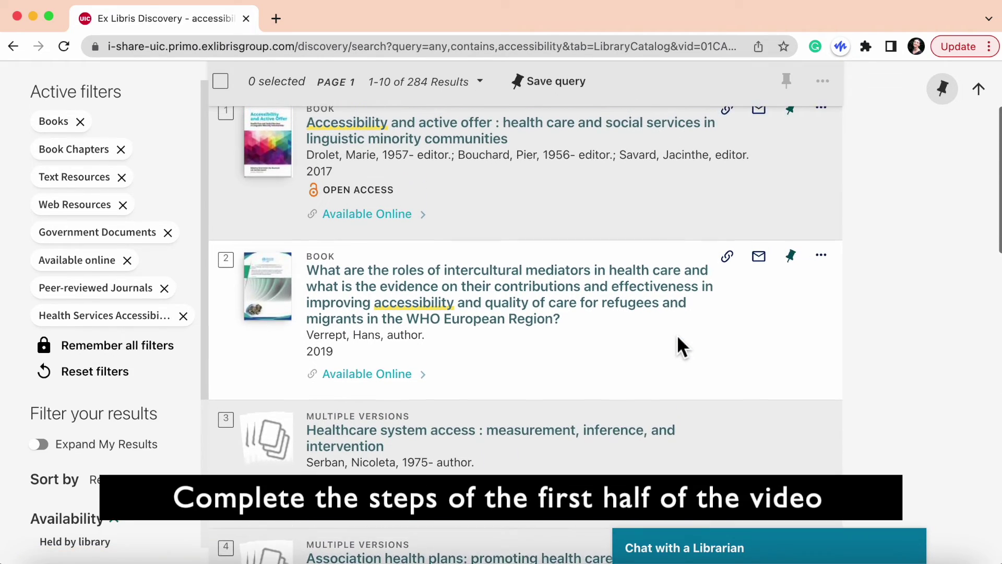
scroll(678, 342, "up", 3)
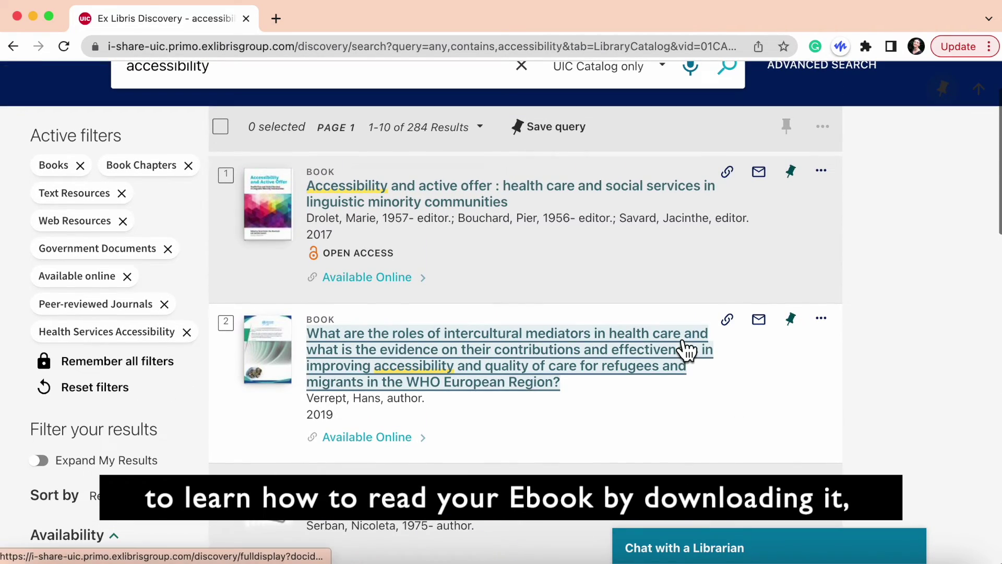
left_click(564, 207)
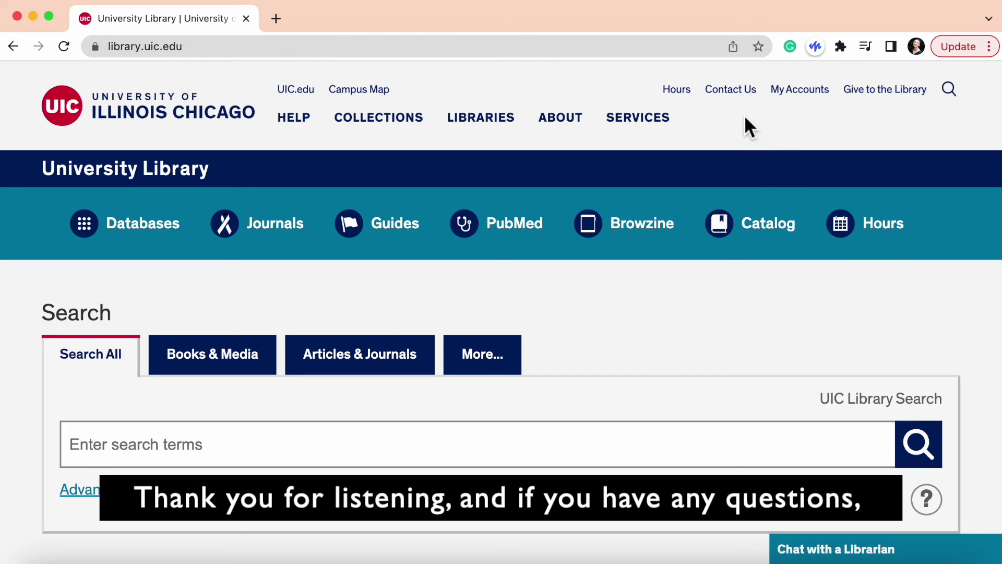
left_click(736, 93)
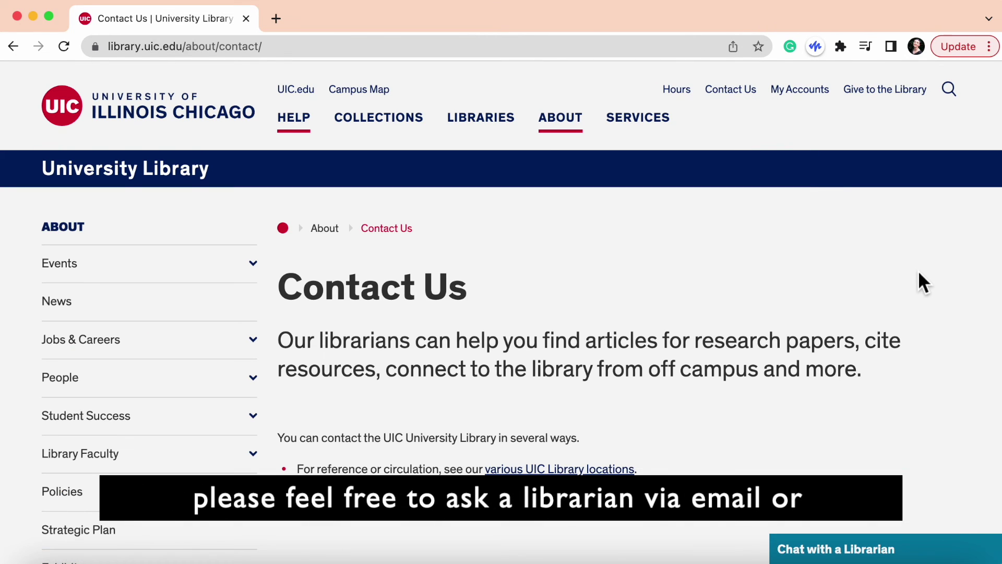
- From the Contact Us page, open the Chat with a Librarian panel's Ask a Librarian form
scroll(919, 282, "down", 5)
scroll(919, 282, "up", 3)
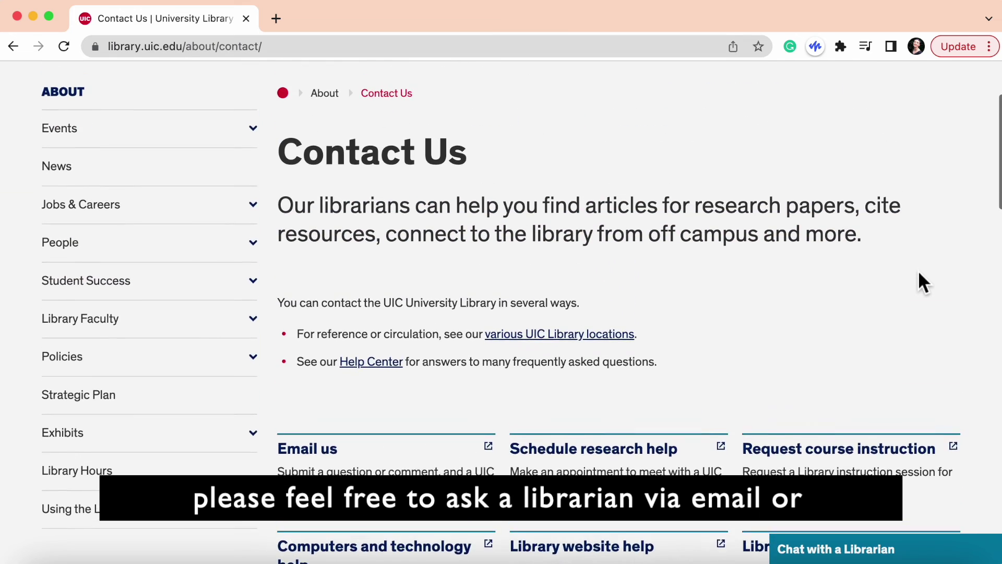
scroll(919, 282, "up", 1)
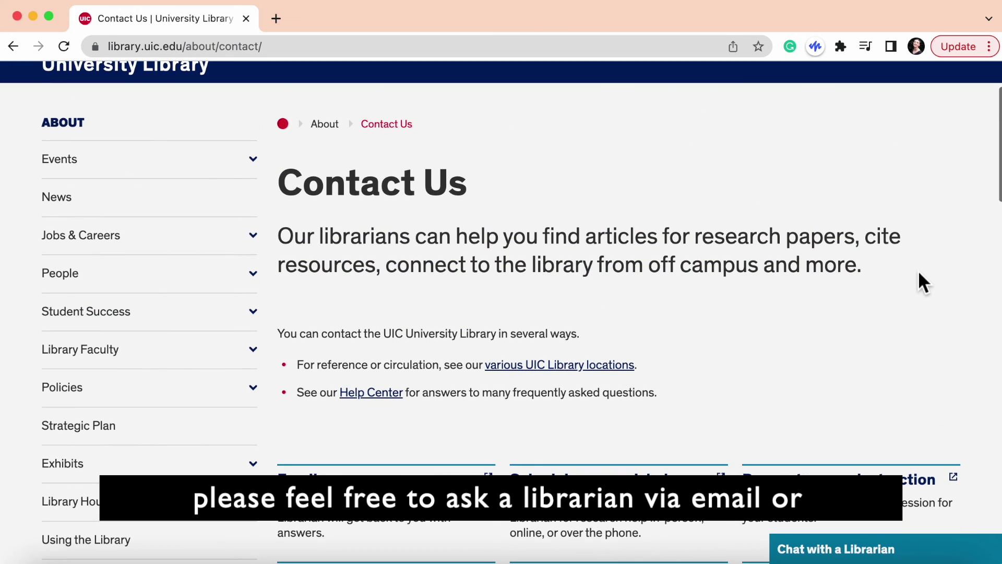
left_click(899, 559)
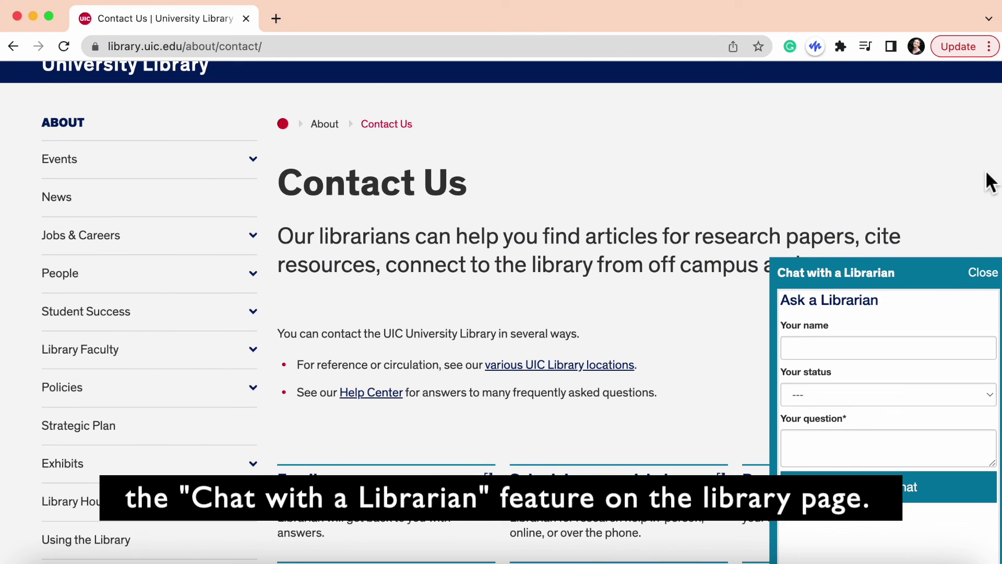